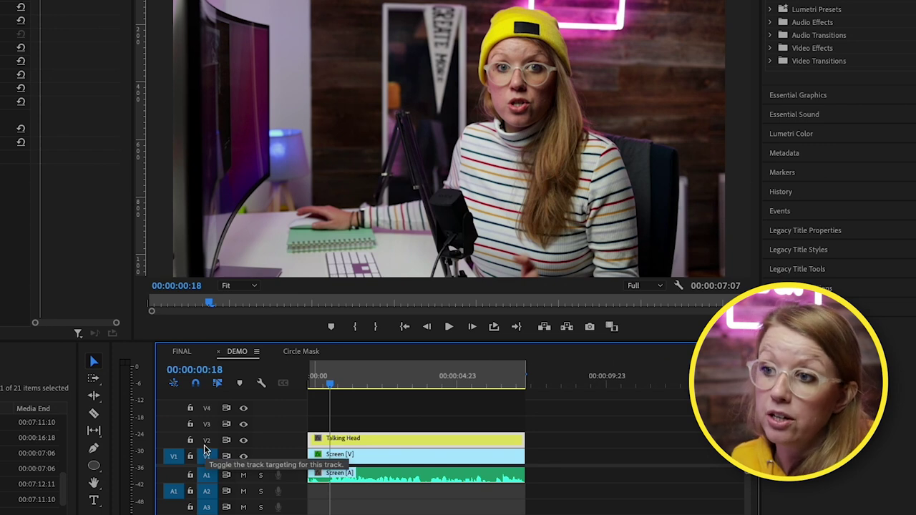
Hide the V2 talking-head track, play the sequence from the start, then return the playhead near the start
click(242, 441)
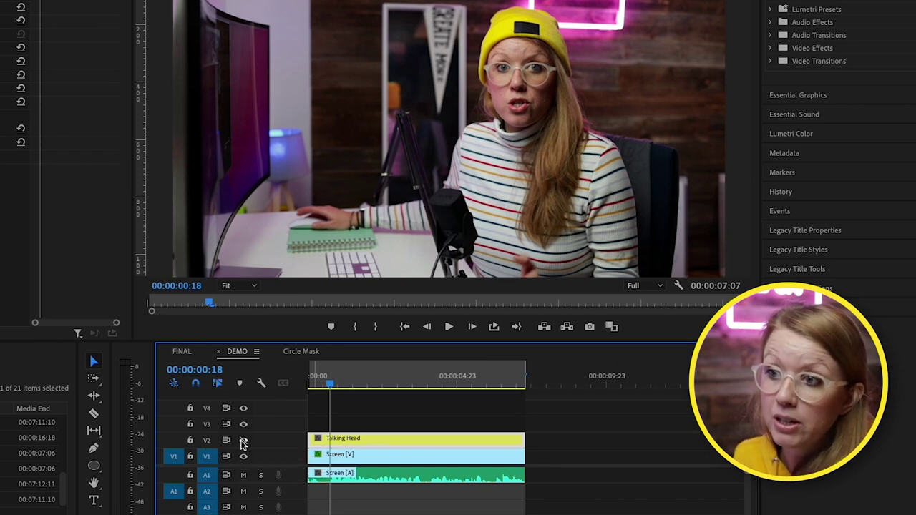
click(313, 374)
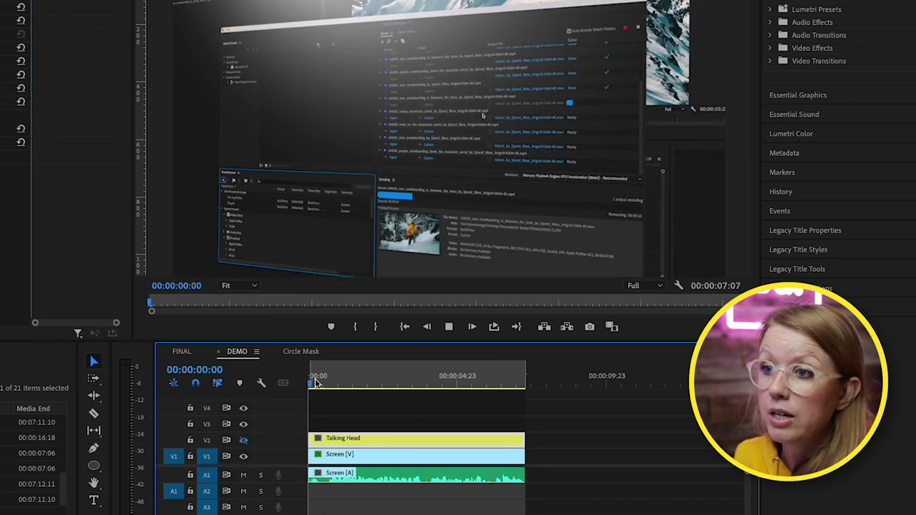
key(space)
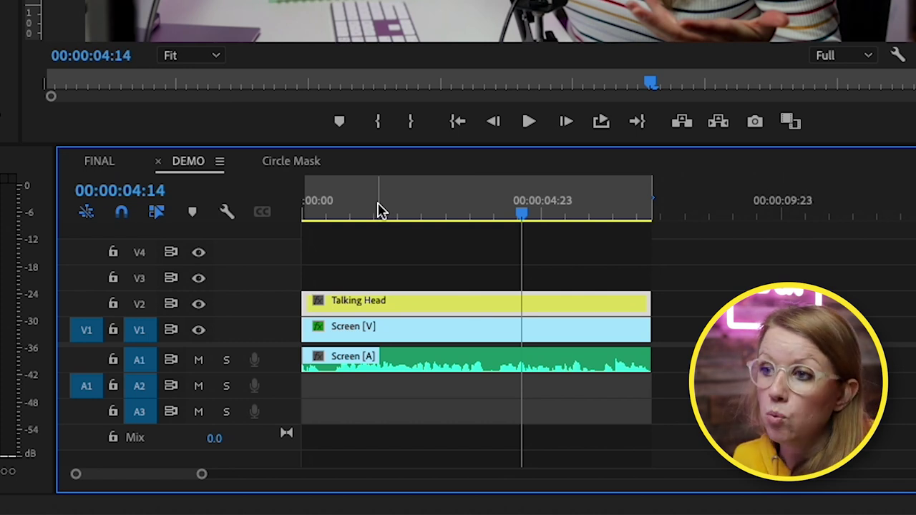
drag(350, 208, 338, 209)
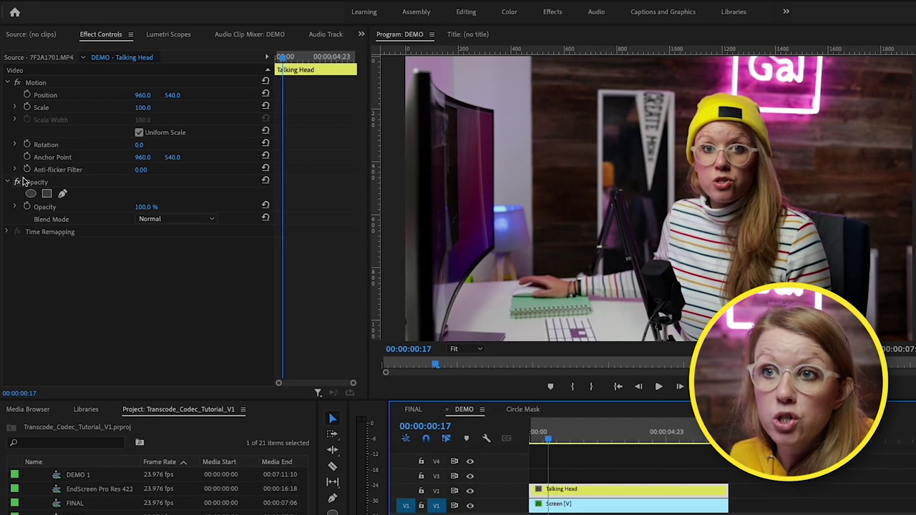
Add an elliptical Opacity mask to Talking Head and fit it evenly around the presenter's face
click(42, 183)
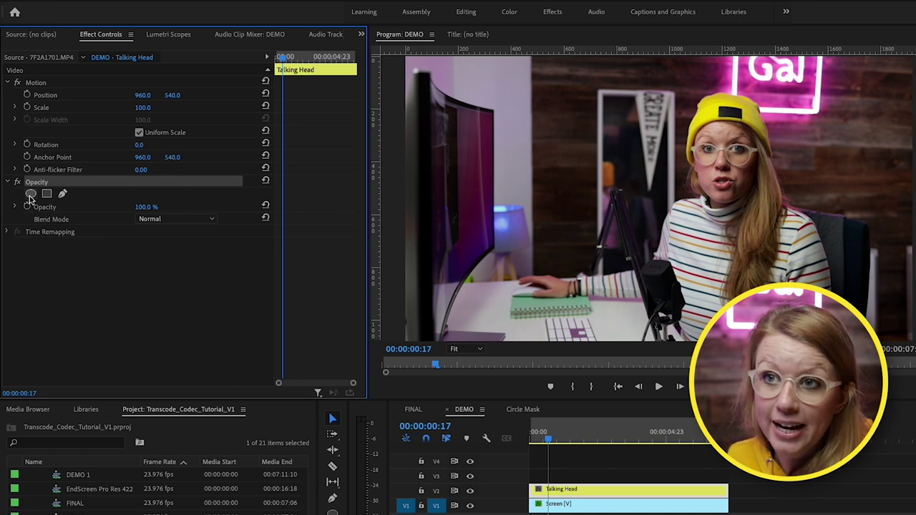
click(31, 195)
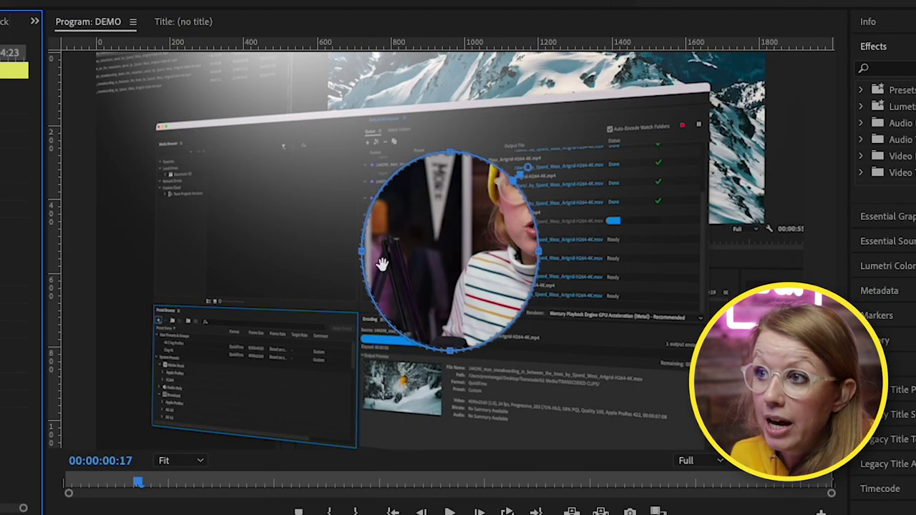
drag(457, 277, 546, 223)
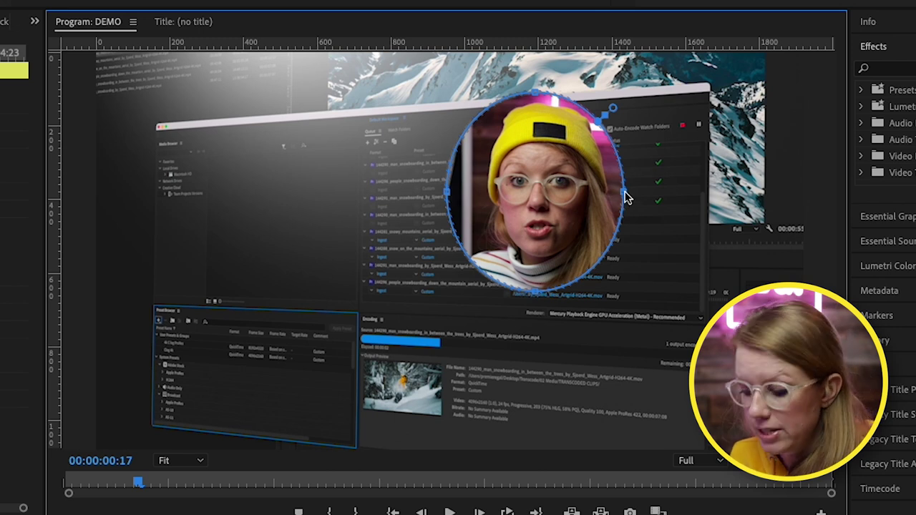
drag(625, 199, 654, 206)
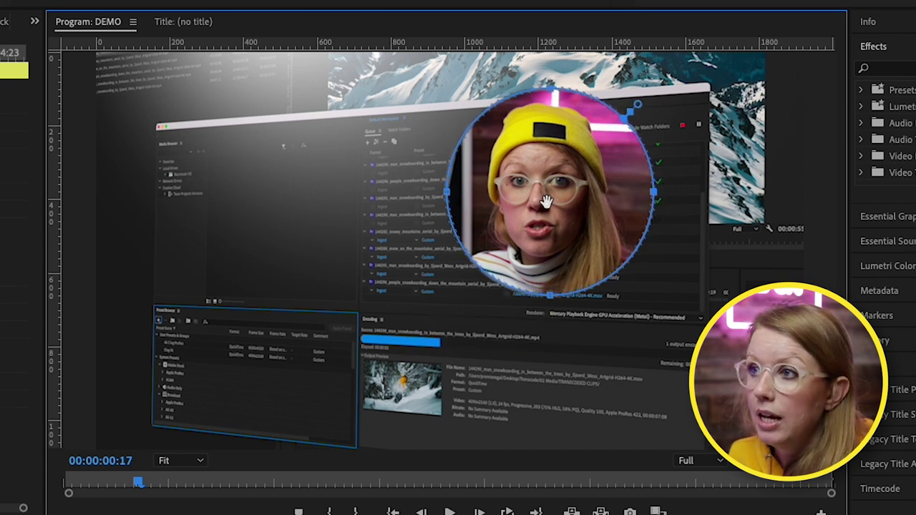
drag(546, 202, 539, 199)
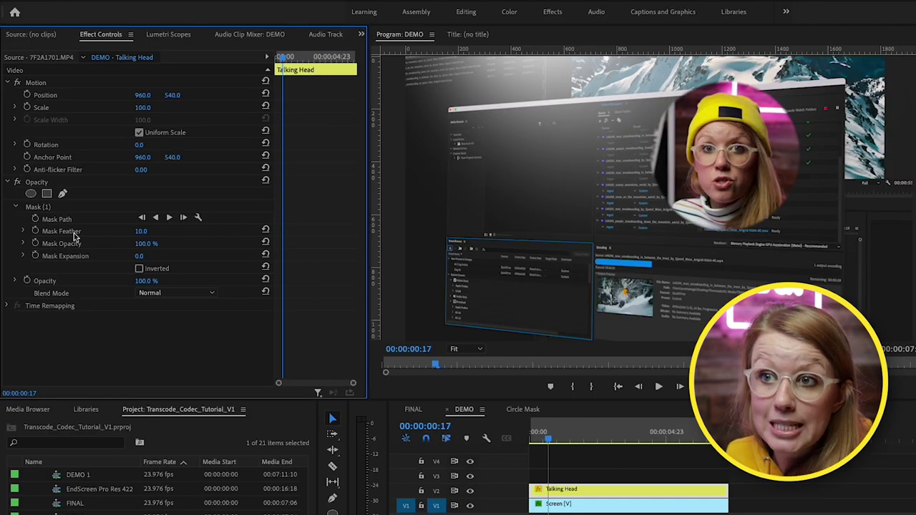
Set the talking-head mask feather to 0 for a hard edge
click(142, 231)
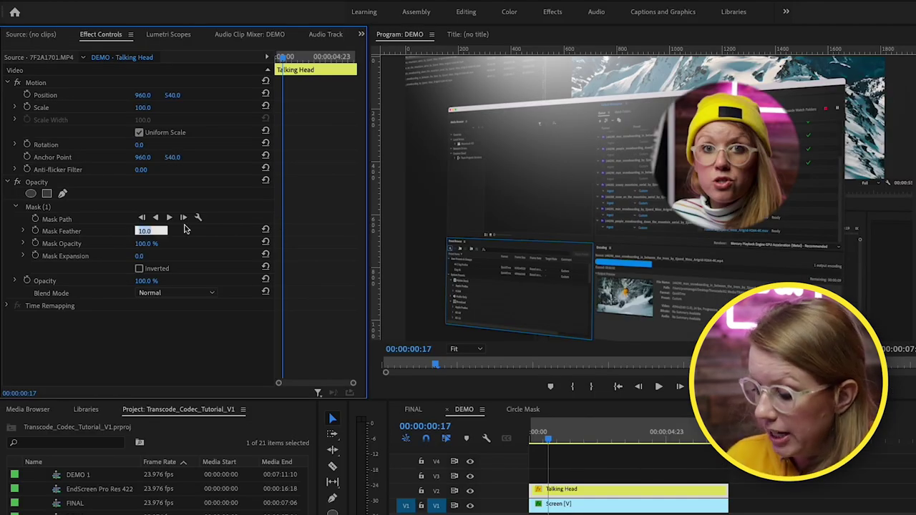
text(0)
key(Return)
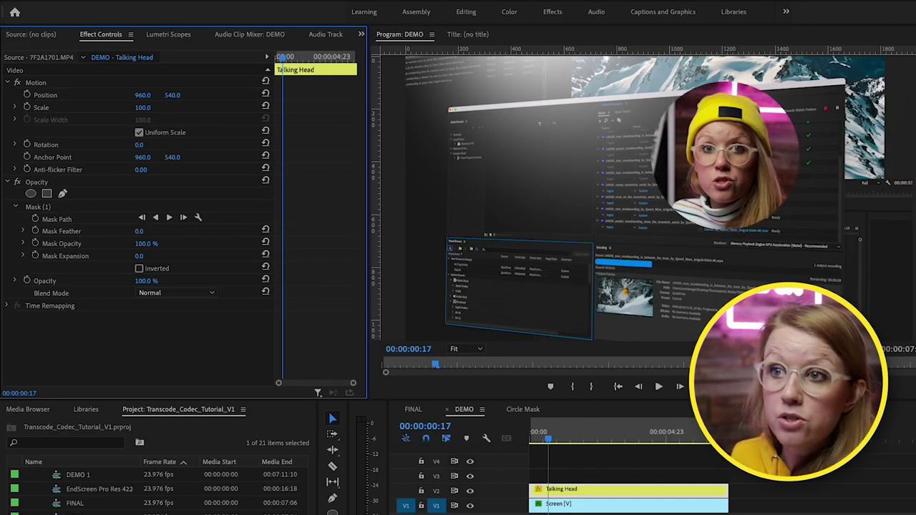
Move the circular talking head to the lower right at Position 1358.8, 912.0 and Scale 88
click(35, 83)
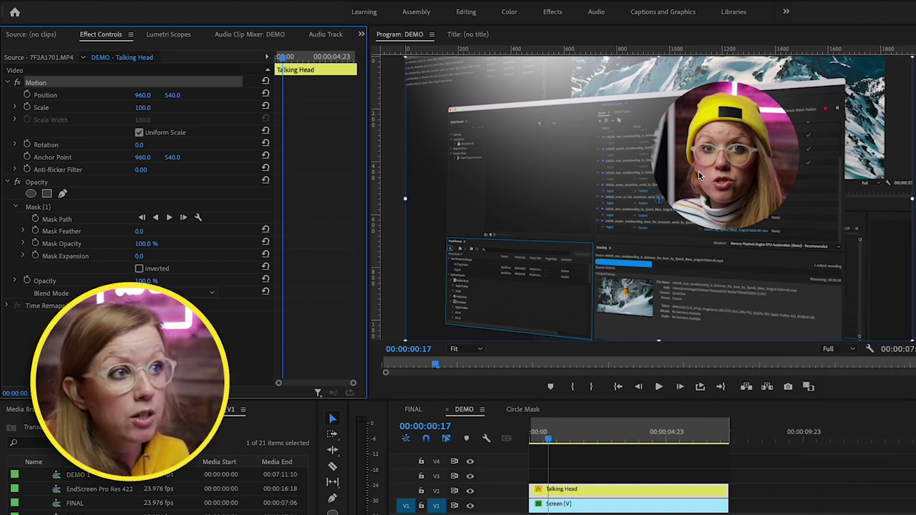
drag(699, 175, 791, 273)
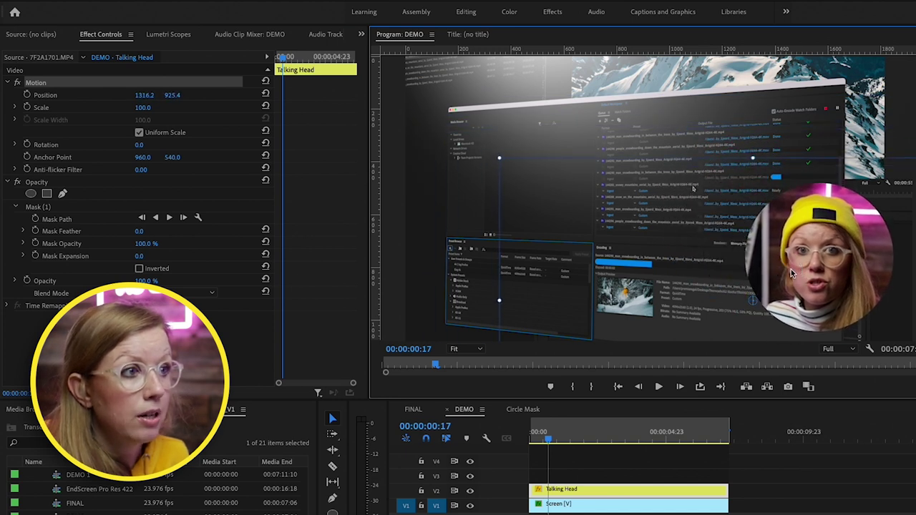
drag(143, 109, 135, 109)
drag(819, 286, 831, 282)
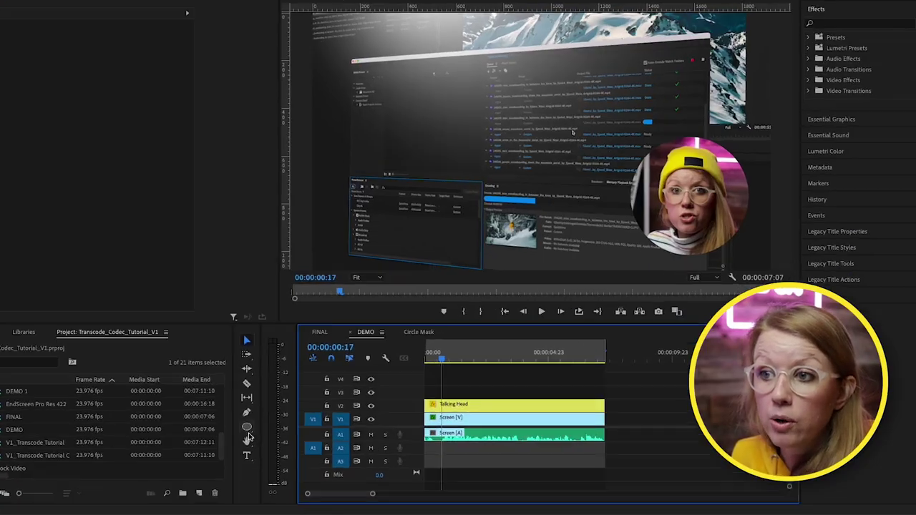
Draw a yellow circle over the face with the Ellipse Tool, creating a Graphic clip on V3
click(247, 428)
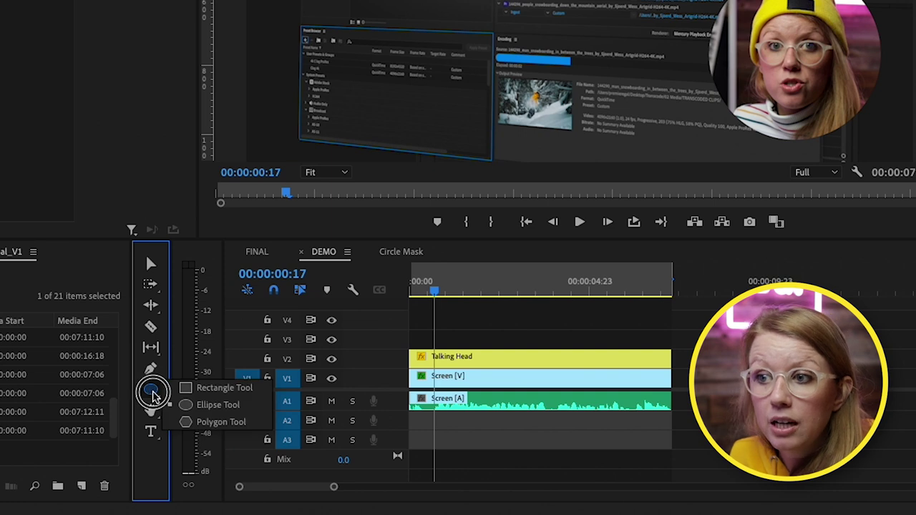
drag(153, 395, 230, 416)
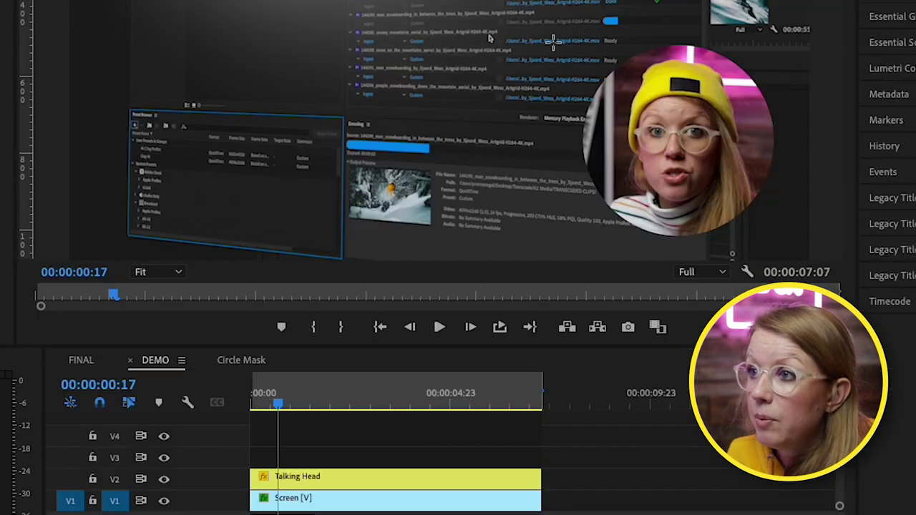
drag(552, 41, 771, 215)
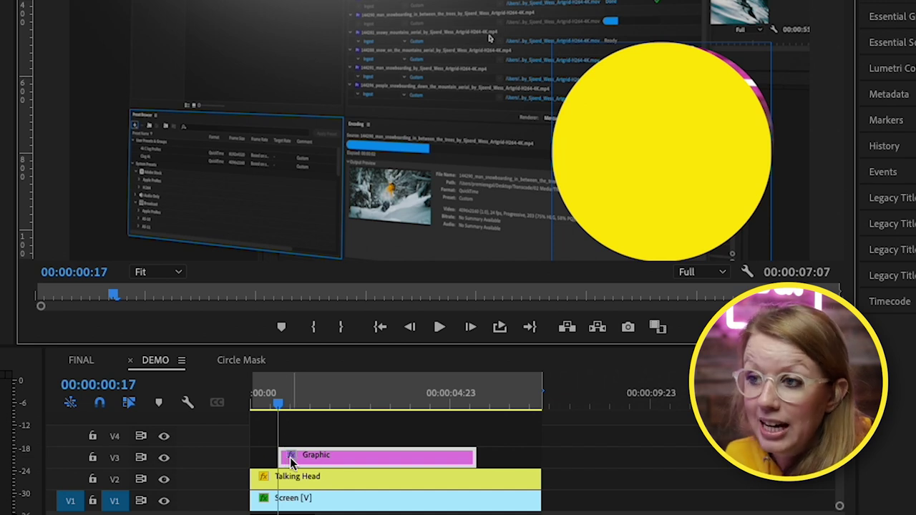
Extend the Graphic clip to the full sequence length and restack it on V2 beneath Talking Head
drag(284, 455, 240, 458)
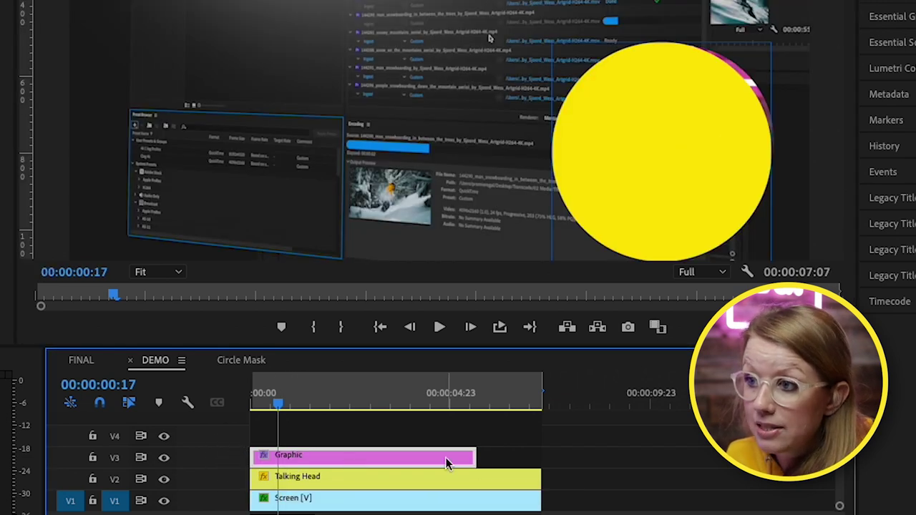
drag(473, 463, 535, 459)
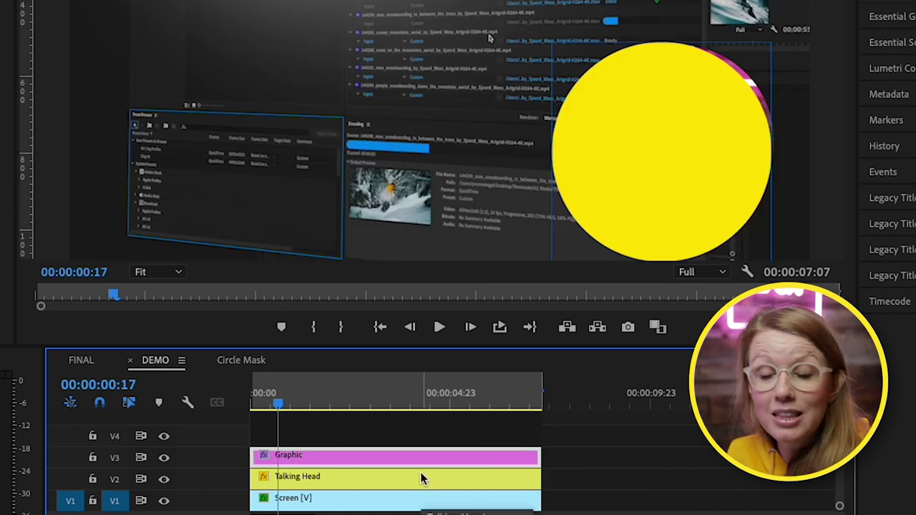
click(376, 476)
click(309, 481)
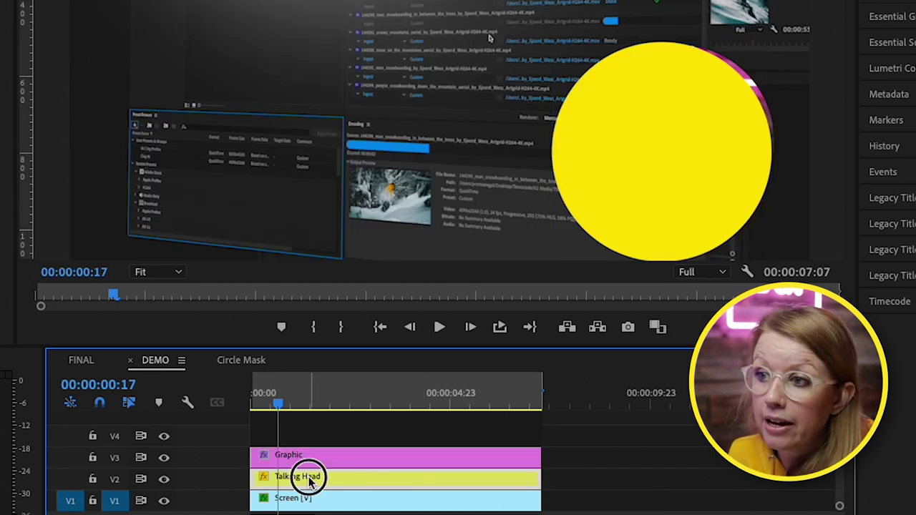
drag(309, 481, 306, 431)
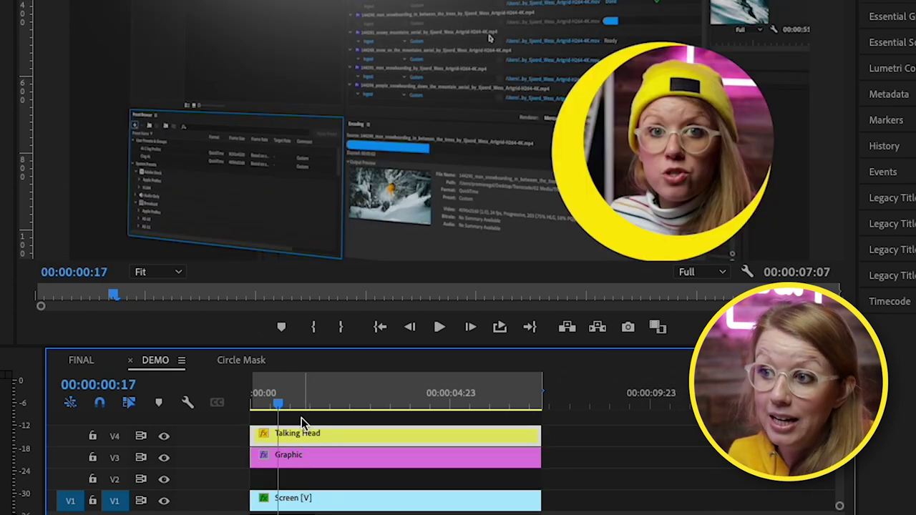
click(307, 458)
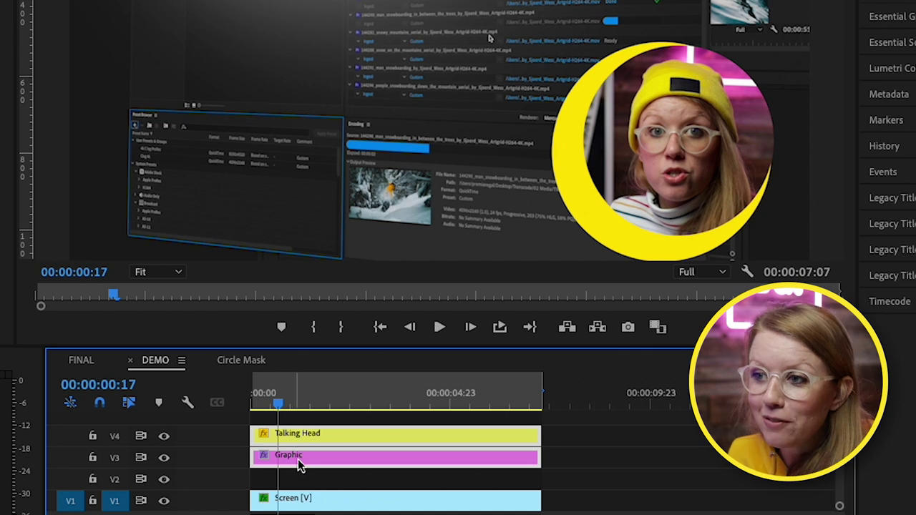
drag(299, 465, 292, 489)
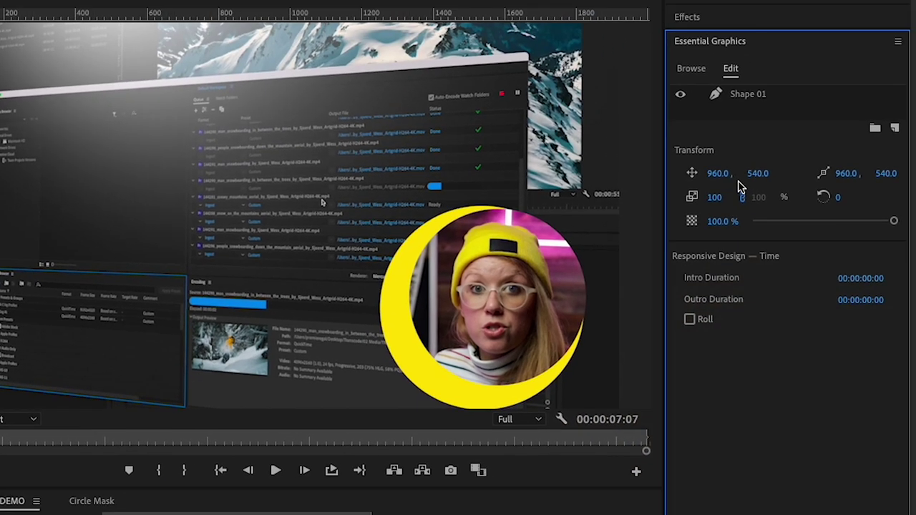
Place Shape 01 at Position 1579.5, 767.5 with Scale 91 to ring the face evenly
click(751, 98)
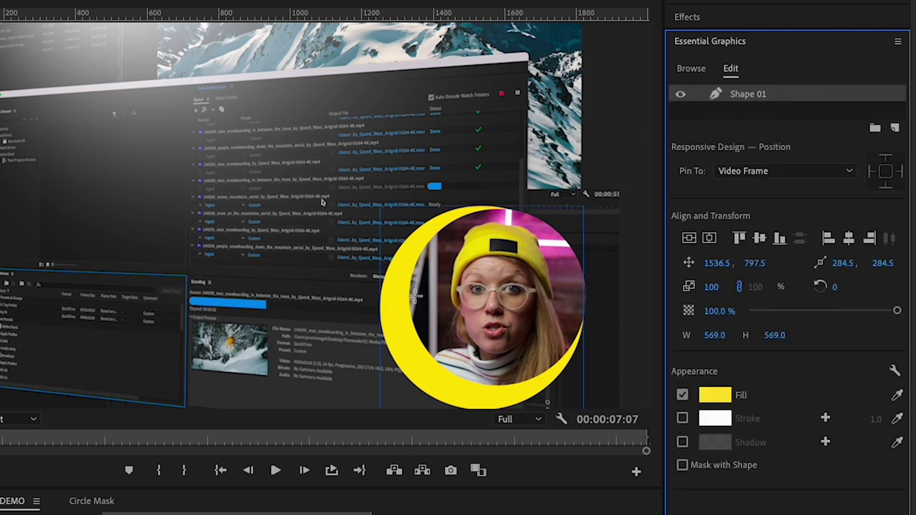
mouse_move(715, 263)
mouse_down()
mouse_move(747, 262)
mouse_move(727, 263)
mouse_up()
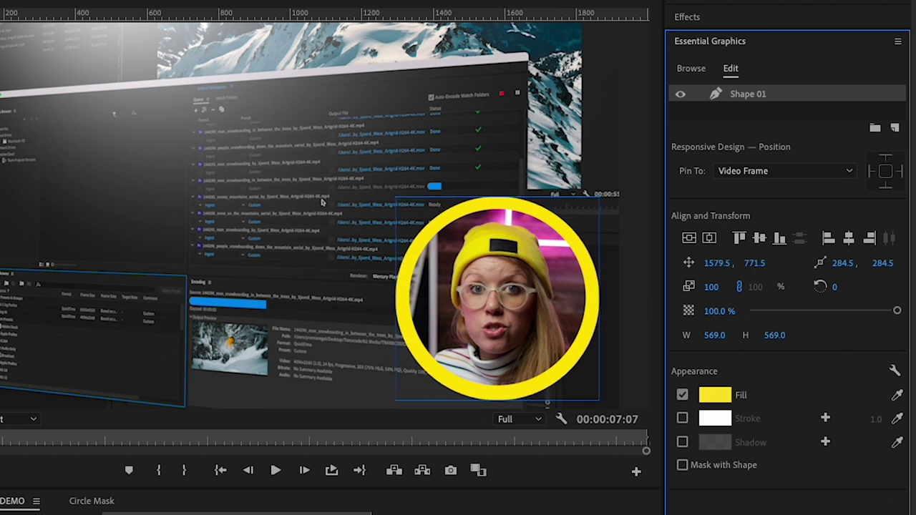
drag(754, 263, 751, 262)
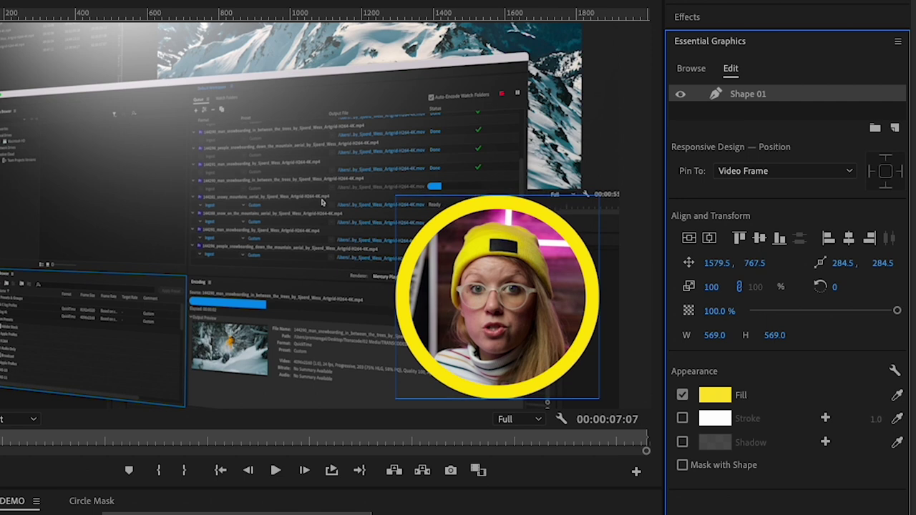
drag(710, 286, 703, 286)
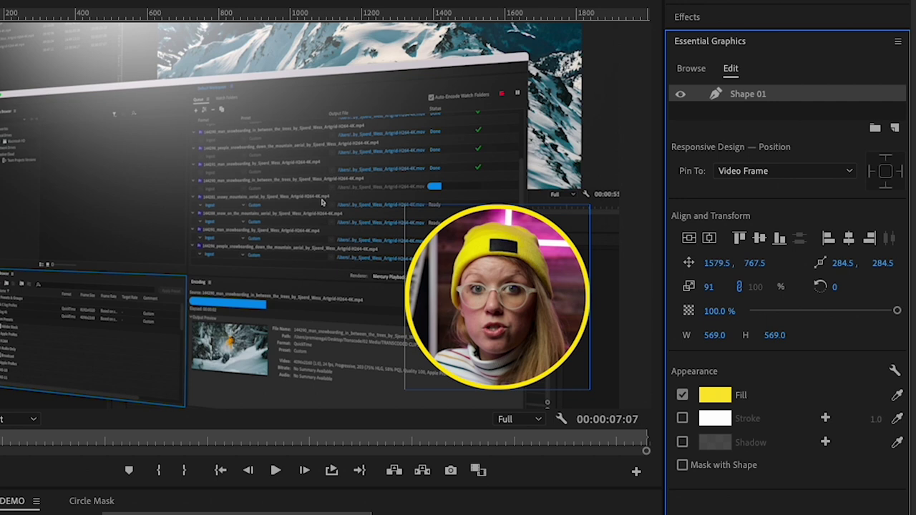
click(756, 121)
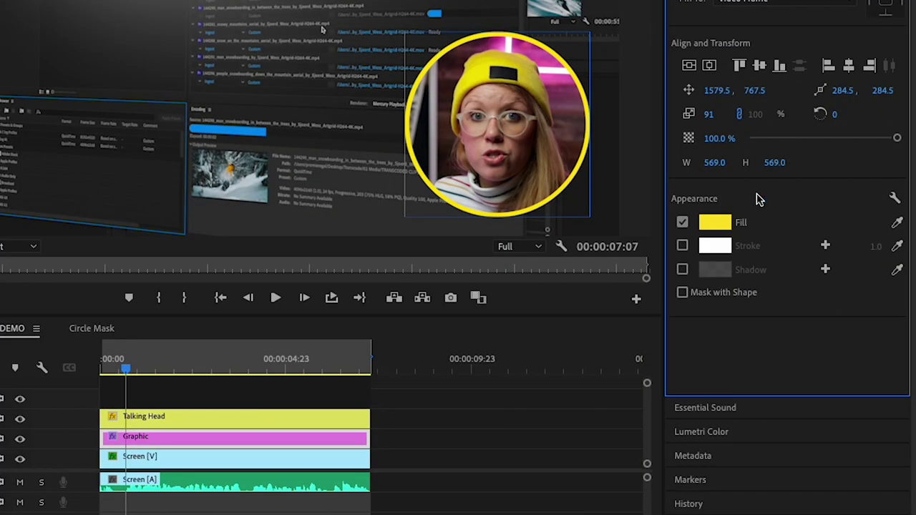
Open the circle's fill colour picker in Essential Graphics, then make the timeline active
click(715, 224)
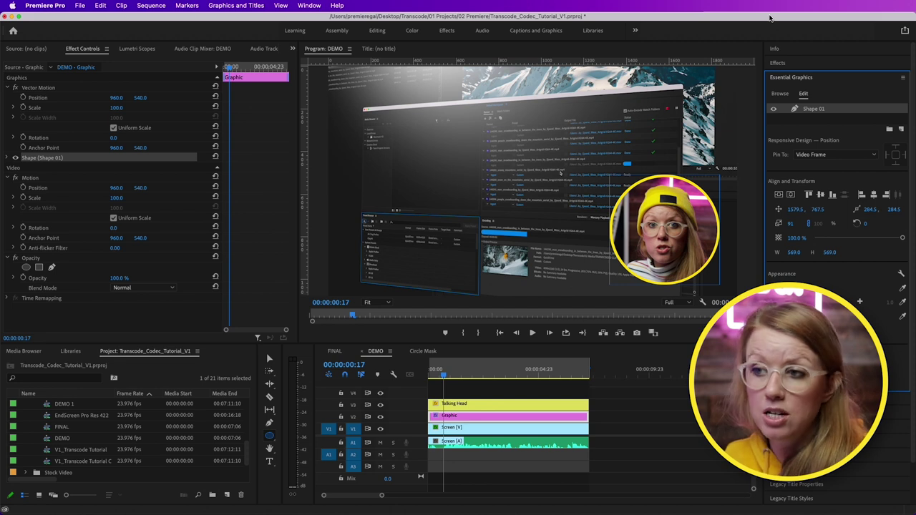
click(535, 393)
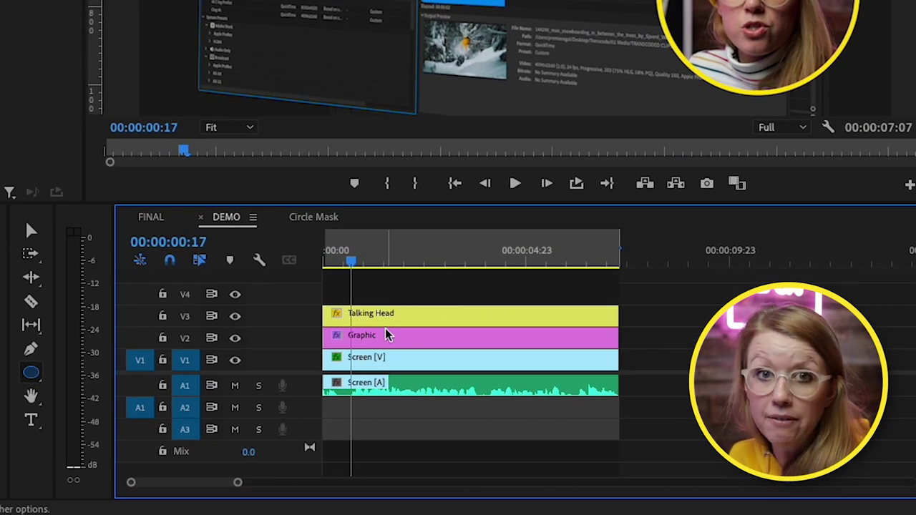
Select the Talking Head and Graphic clips together, check their right-click options, and open the Premiere Pro menu
click(399, 289)
drag(413, 290, 450, 351)
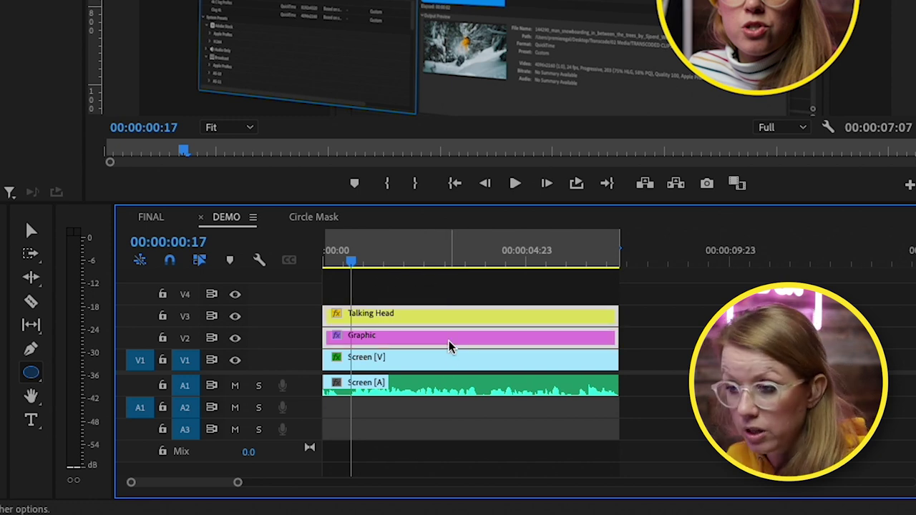
right_click(446, 344)
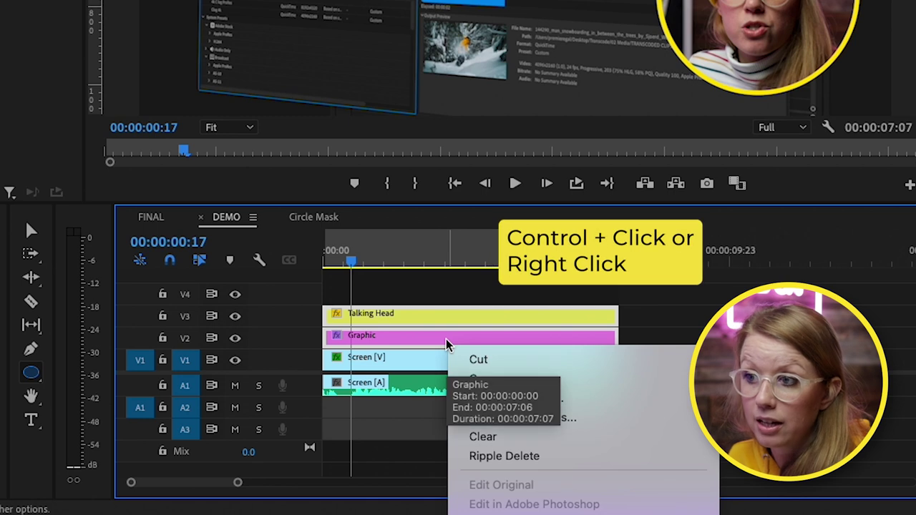
click(453, 304)
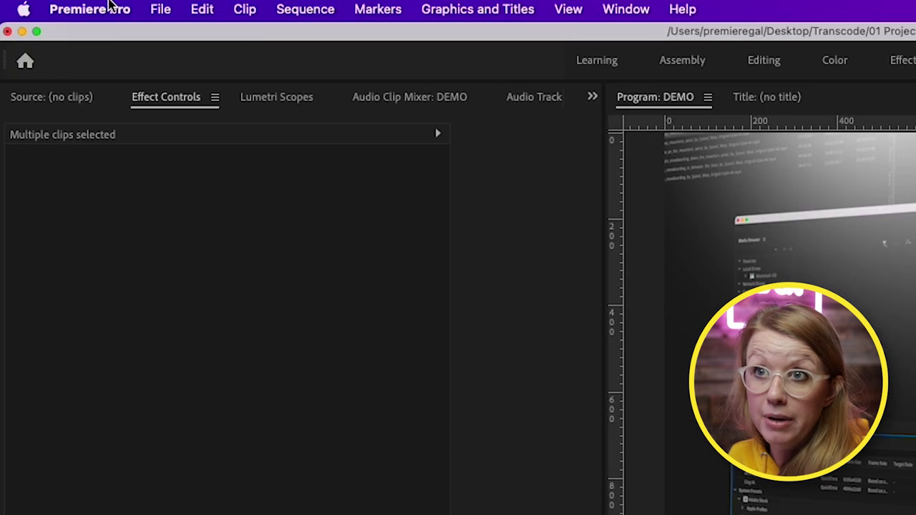
click(109, 8)
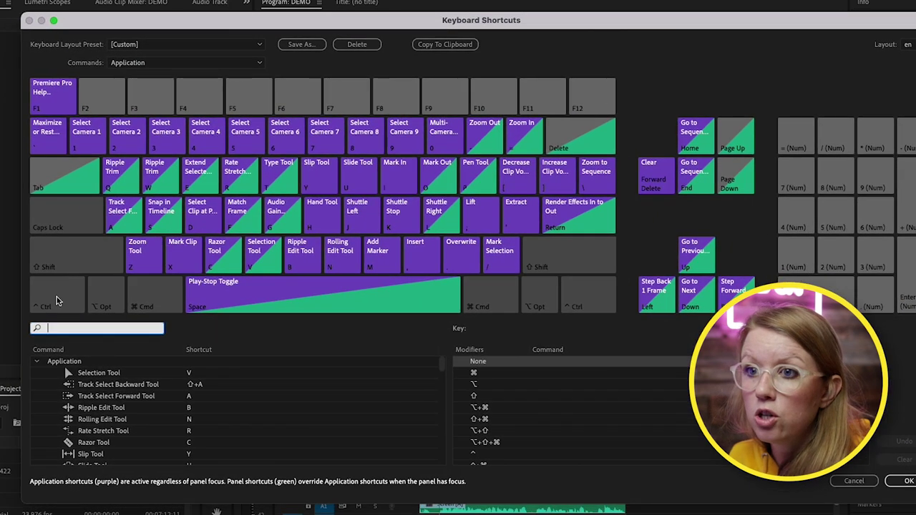
click(81, 327)
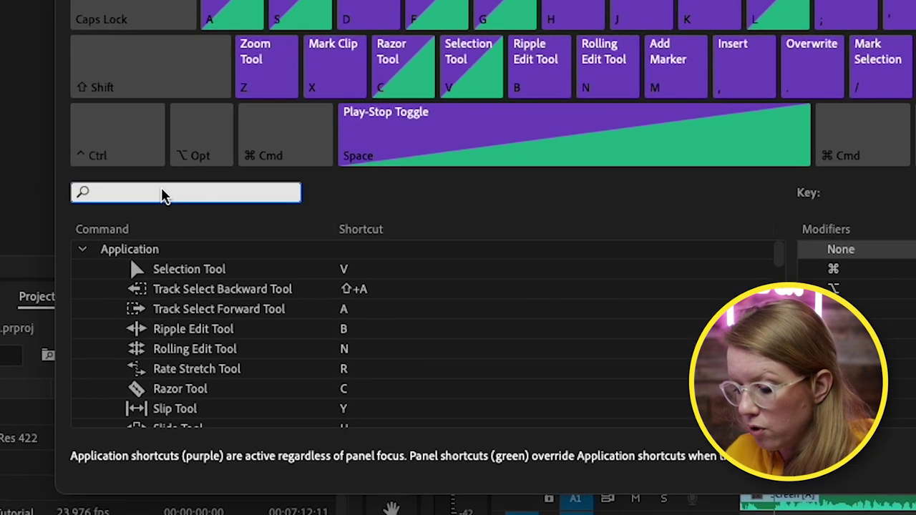
text(nest)
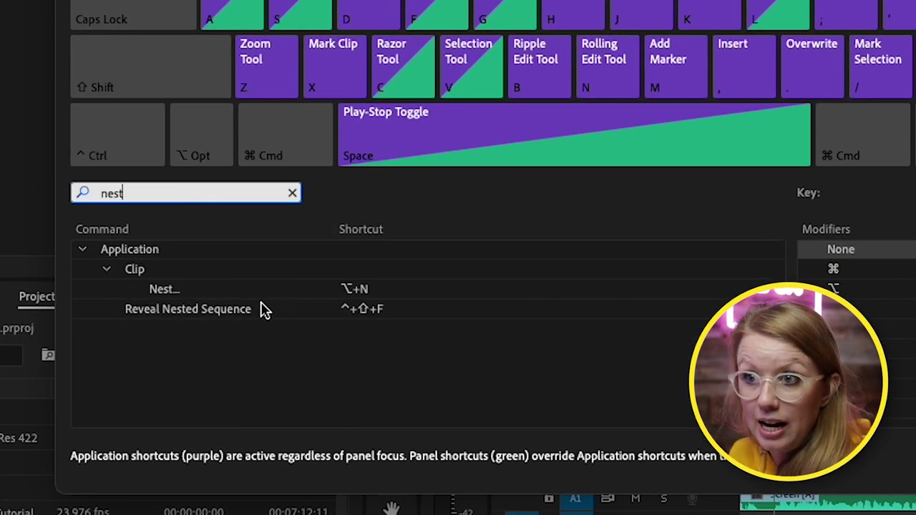
click(256, 293)
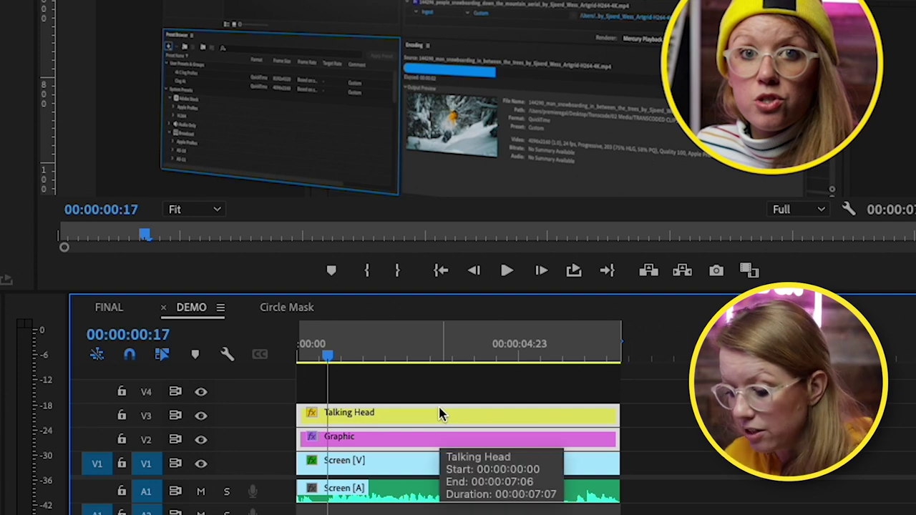
Nest the selected clips with the nest shortcut, naming the nested sequence 'CIRCULAR MASK'
key(shift+n)
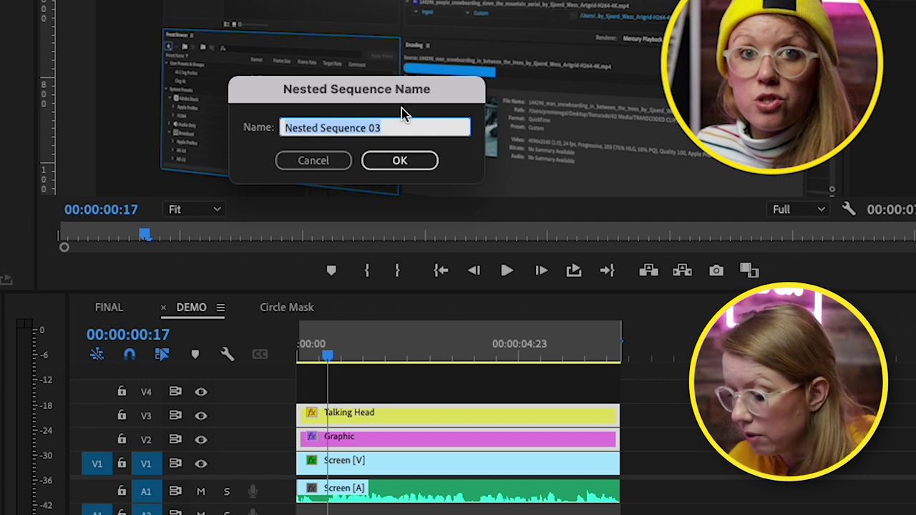
text(Cl)
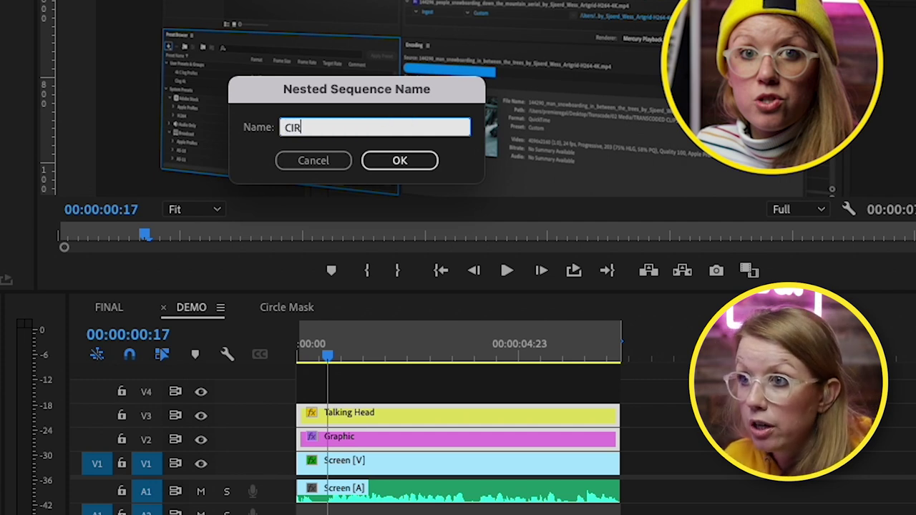
key(Return)
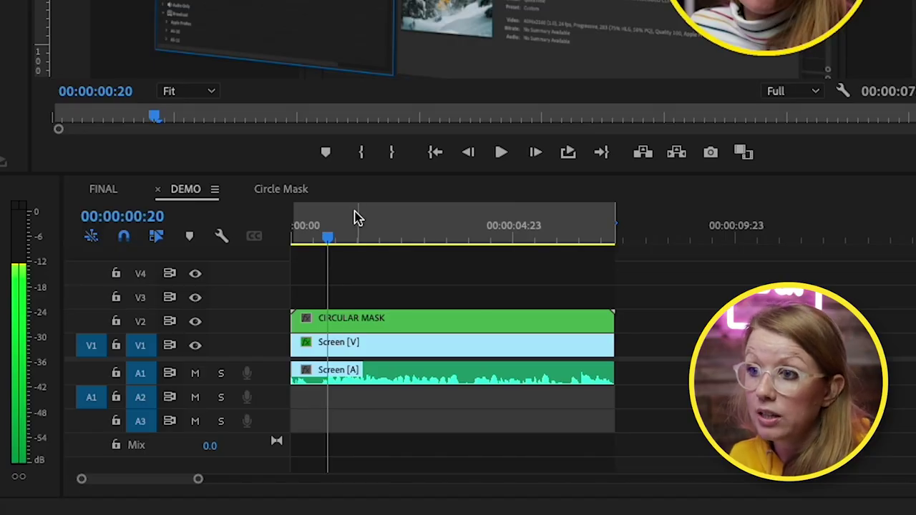
Open the CIRCULAR MASK nest to inspect its Talking Head and Graphic clips, then return to DEMO
click(365, 328)
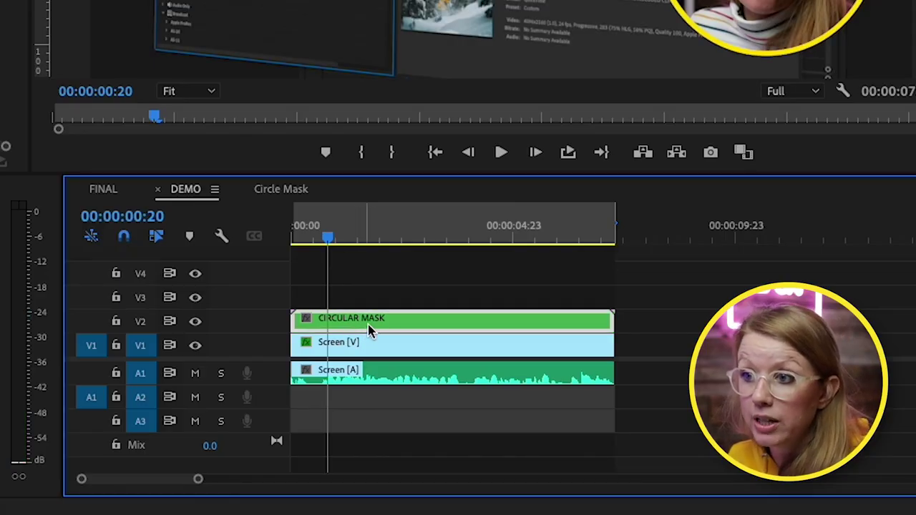
double_click(369, 329)
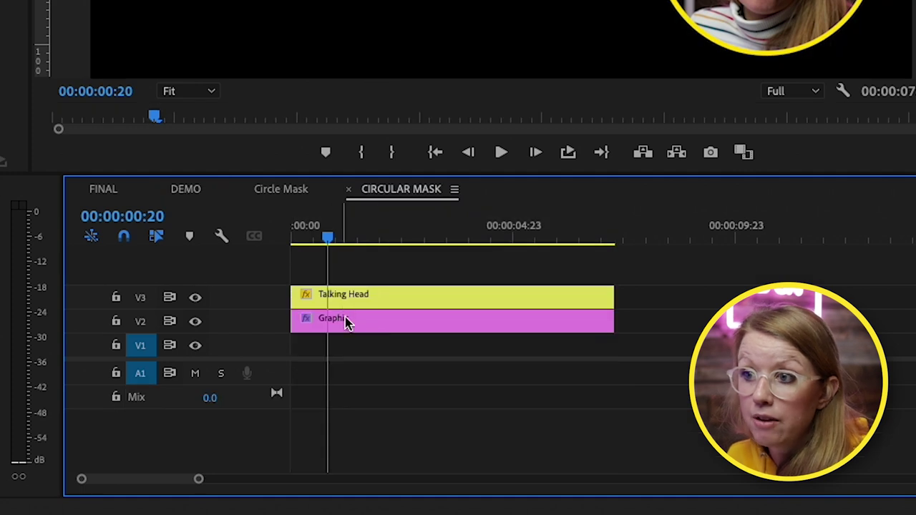
click(374, 298)
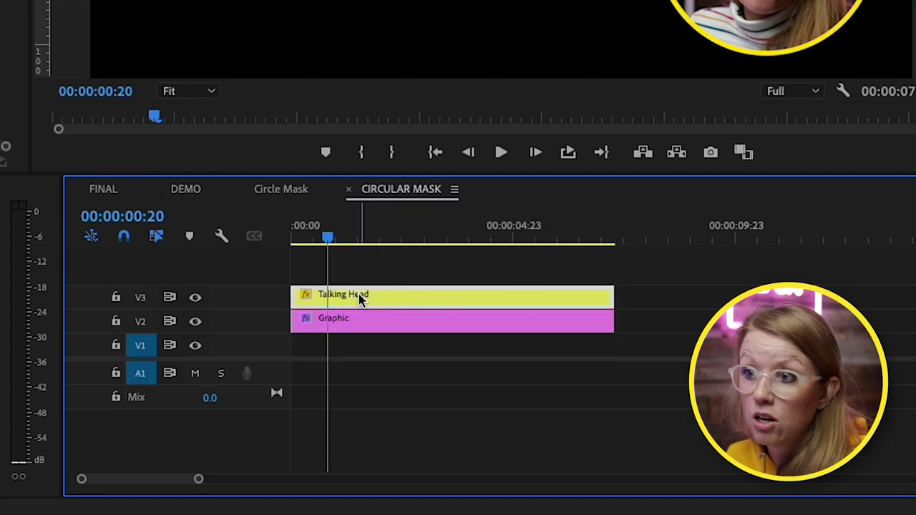
click(284, 191)
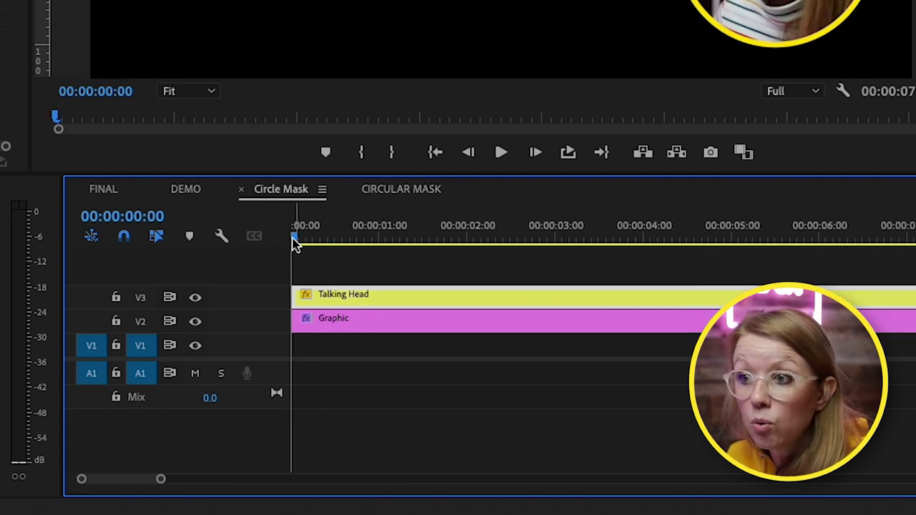
click(183, 191)
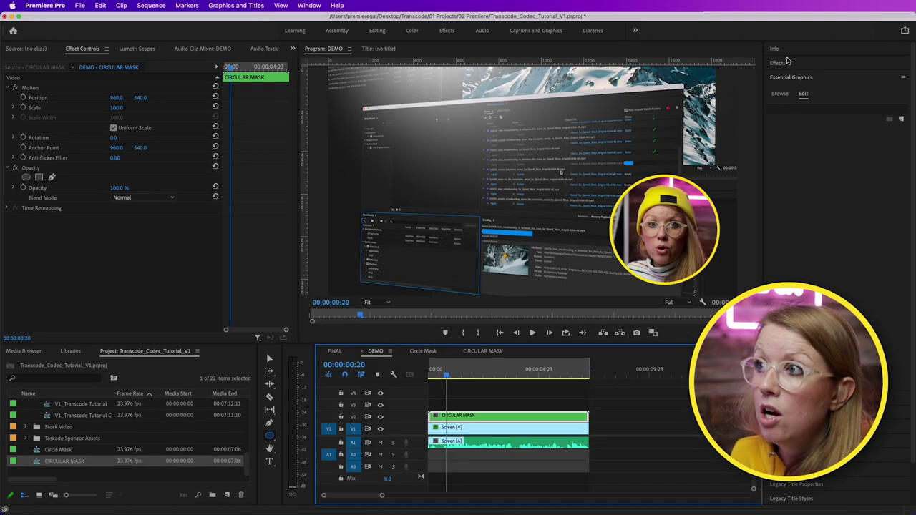
Search the Effects library for 'drop sha' and apply Drop Shadow to the CIRCULAR MASK clip
click(778, 63)
click(791, 77)
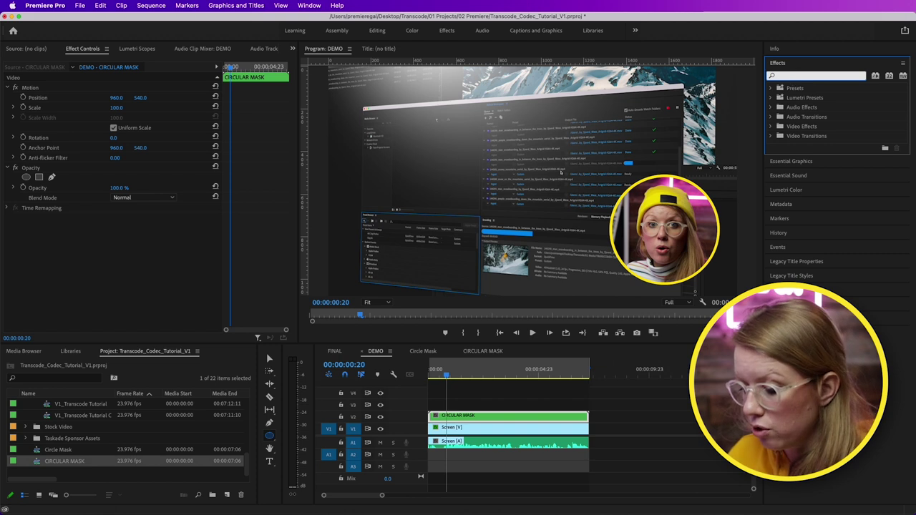
text(drop shadow)
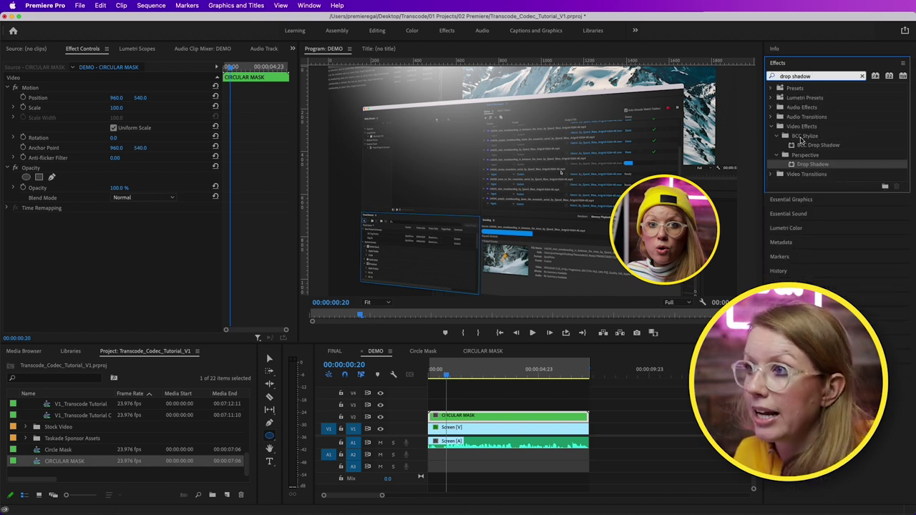
drag(807, 167, 488, 420)
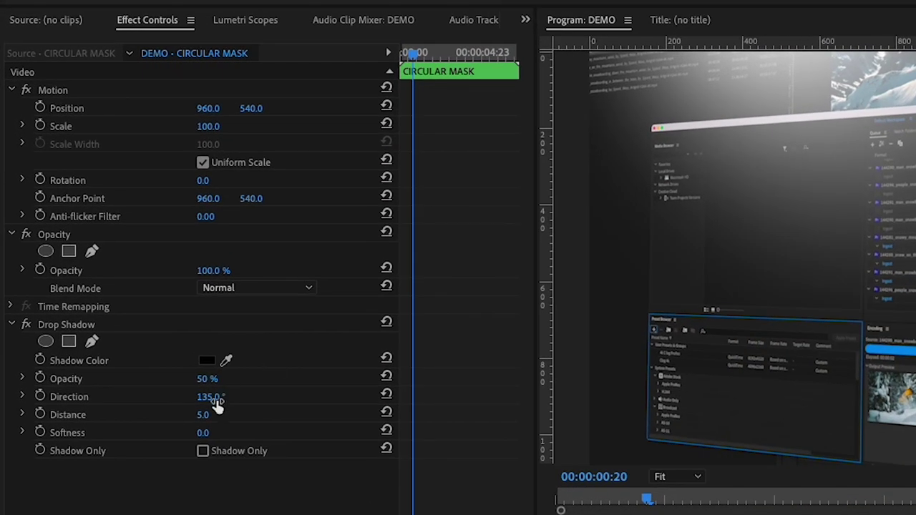
Set the drop shadow's Distance to 32, Softness to 97 and Opacity to 88%
drag(205, 419, 232, 419)
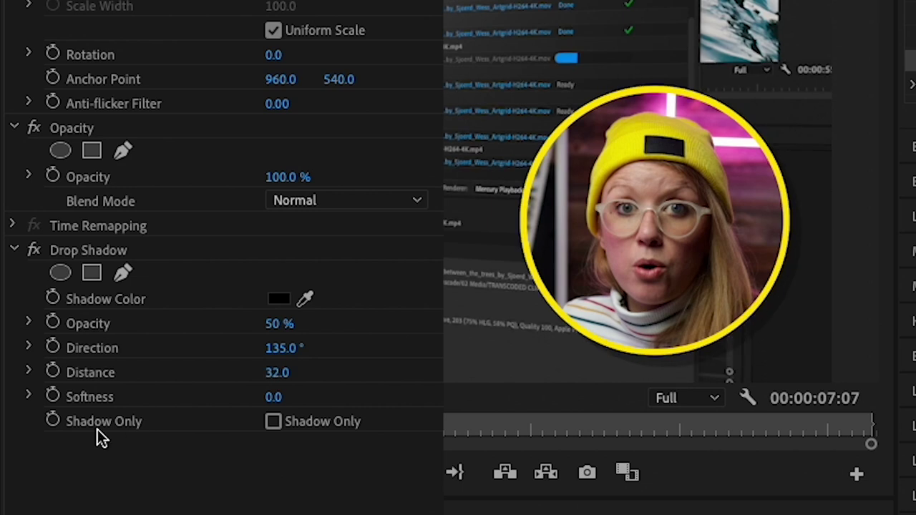
drag(276, 398, 306, 398)
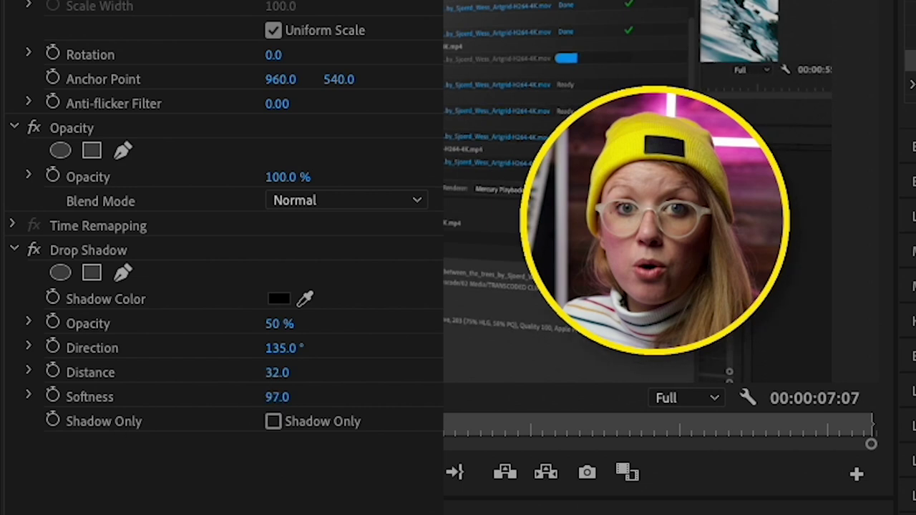
drag(279, 324, 295, 323)
click(34, 251)
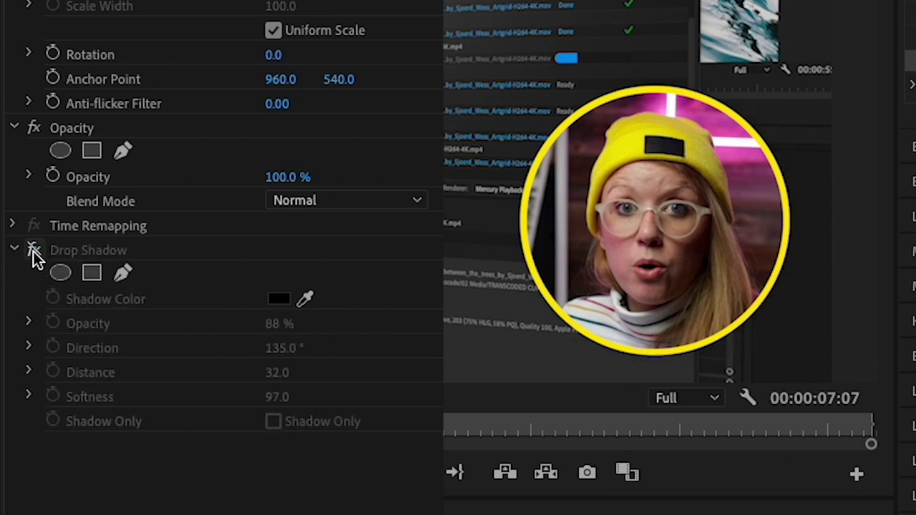
click(34, 250)
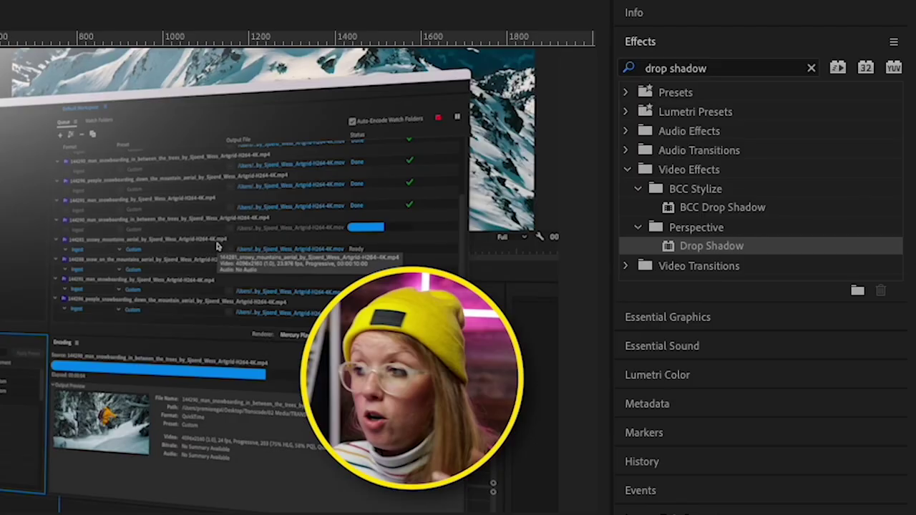
Find 'flip' in the effects and apply Transform > Horizontal Flip to CIRCULAR MASK, then stop playback
click(712, 71)
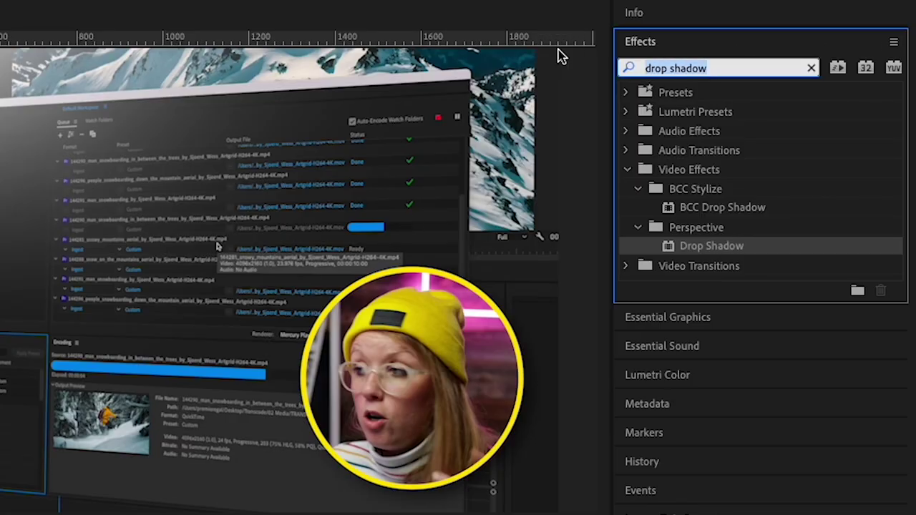
text(flip)
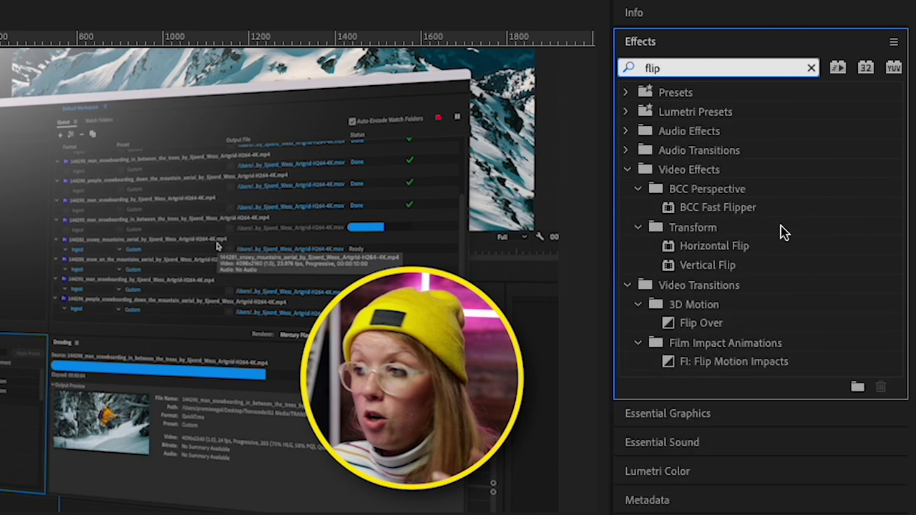
click(713, 249)
drag(716, 258, 482, 420)
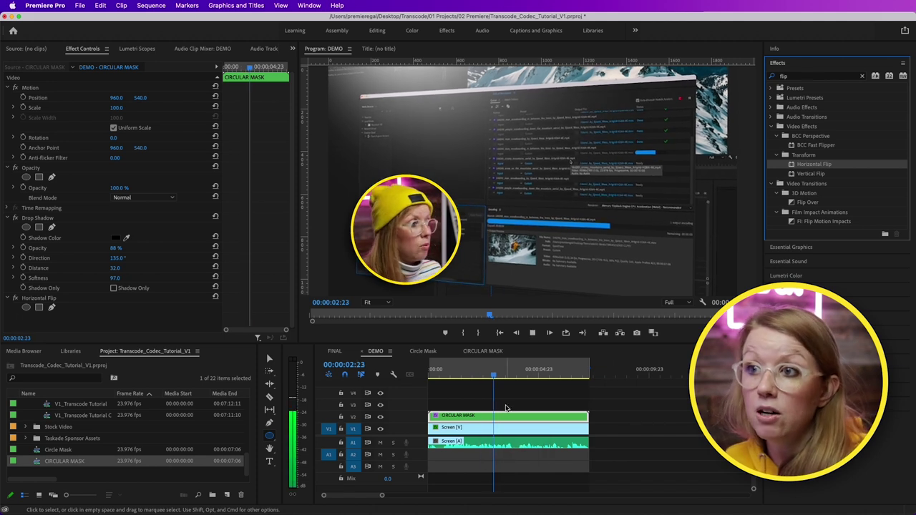
key(space)
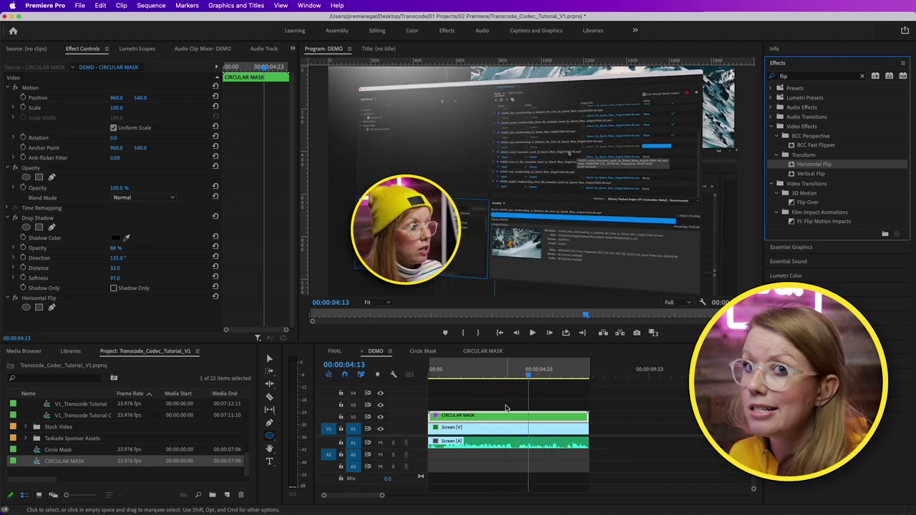